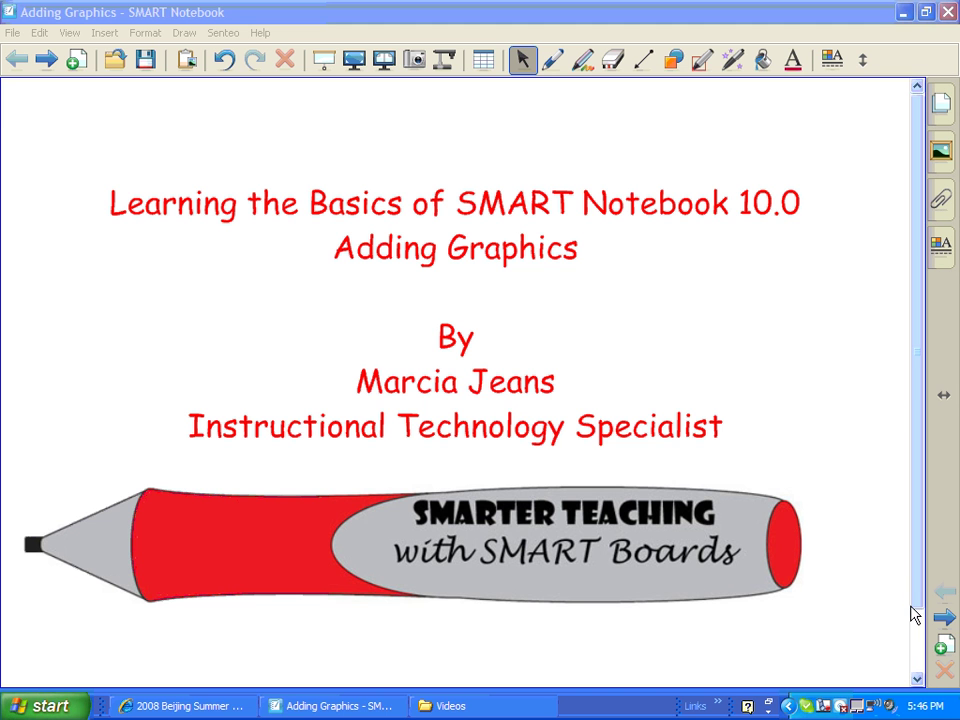
Move to the Jazz Up Your Notebook Lessons page and open the Pics4Learning Clip Art site.
{"action": "left_click", "coordinate": [944, 619]}
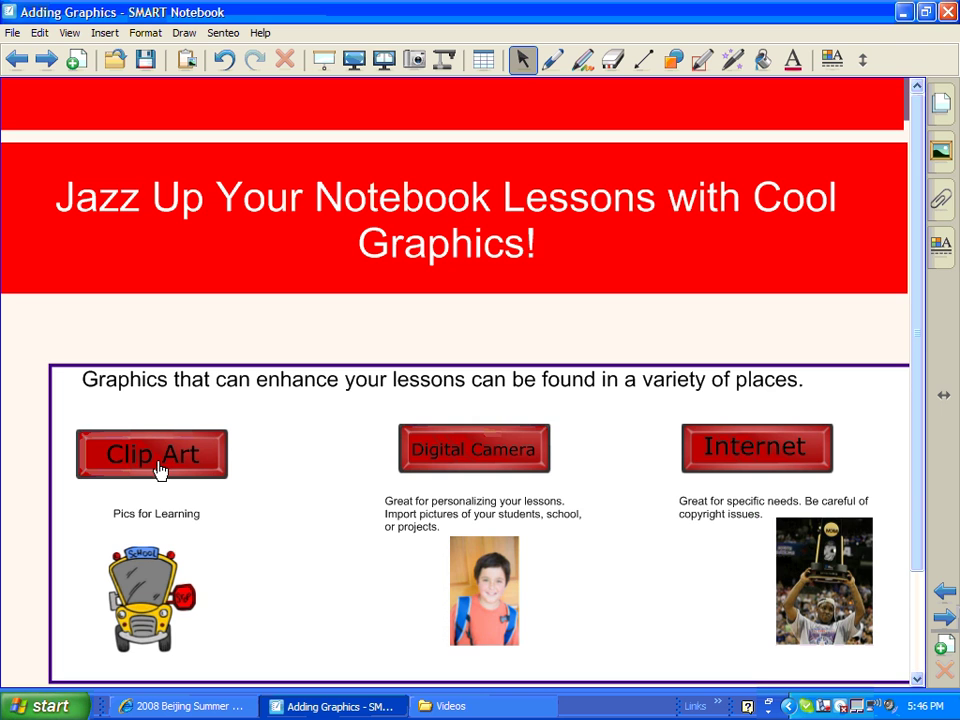
{"action": "left_click", "coordinate": [294, 472]}
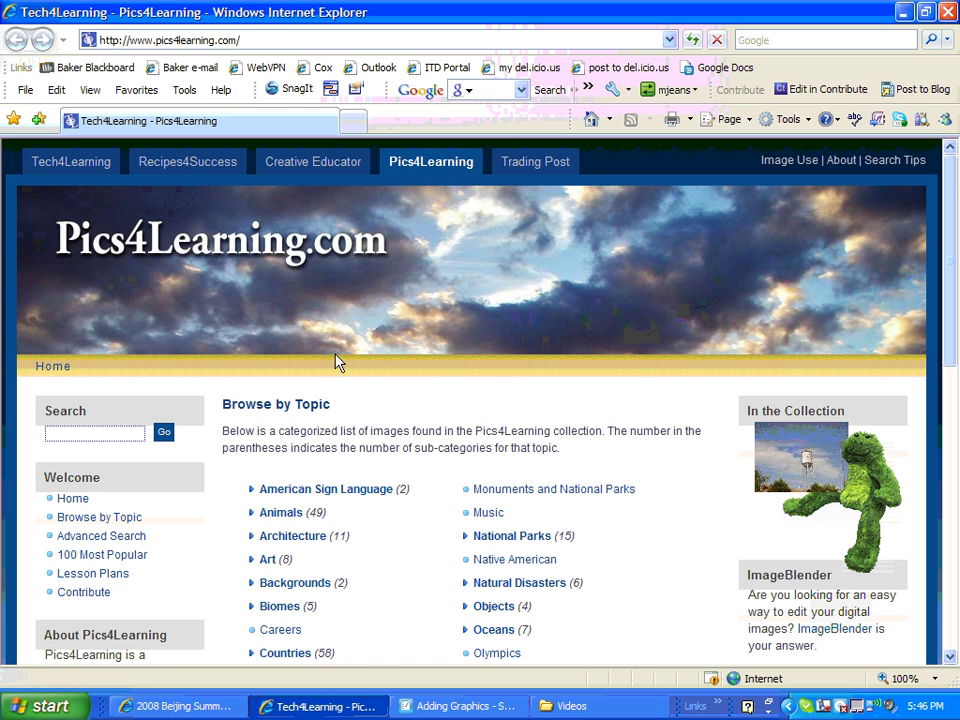
Search Pics4Learning for 'butterfly' and open the redadmiral.jpg photo.
{"action": "left_click", "coordinate": [113, 438]}
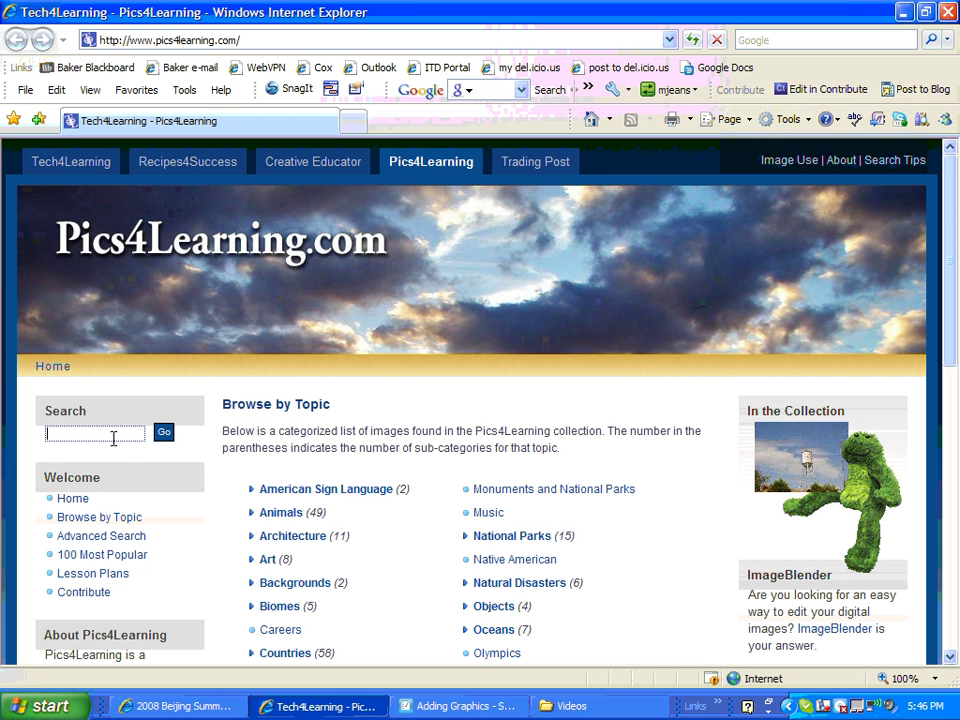
{"action": "type", "text": "bu"}
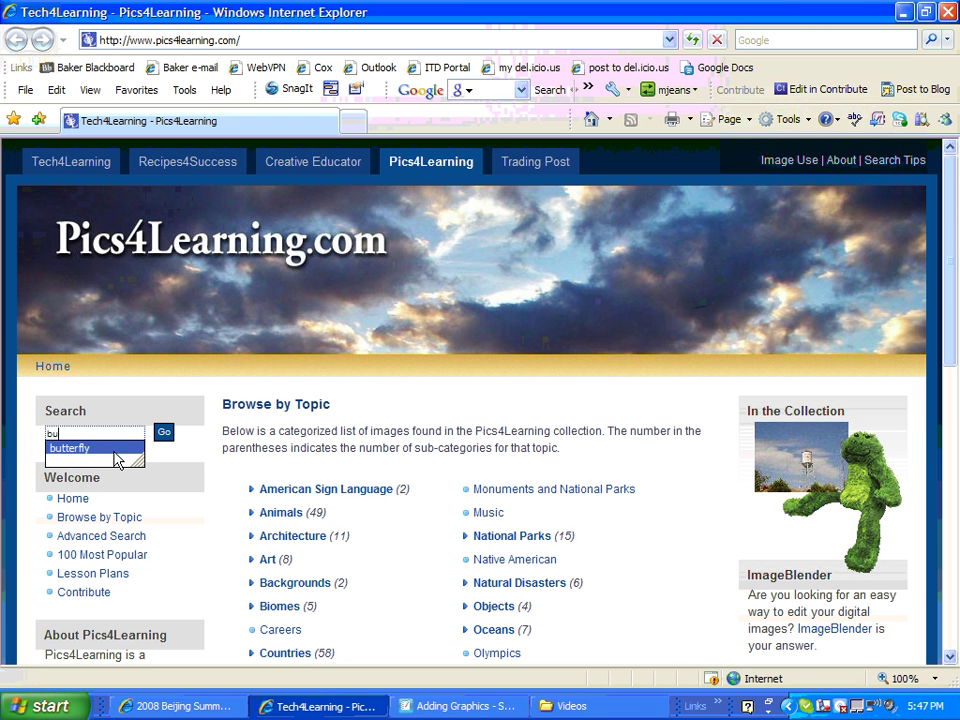
{"action": "left_click", "coordinate": [115, 449]}
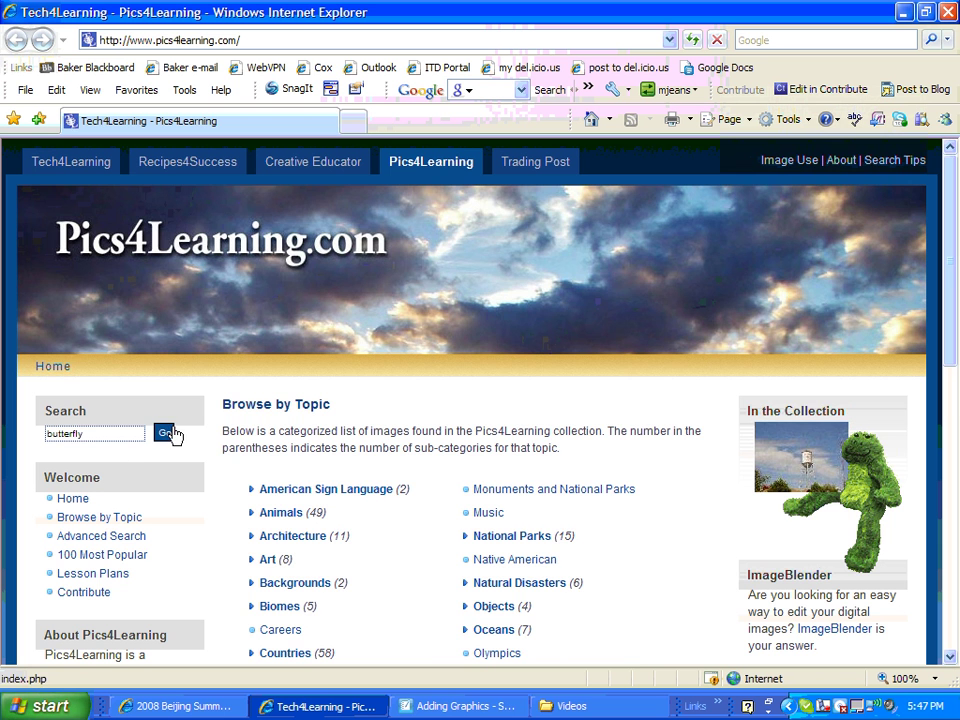
{"action": "left_click", "coordinate": [172, 433]}
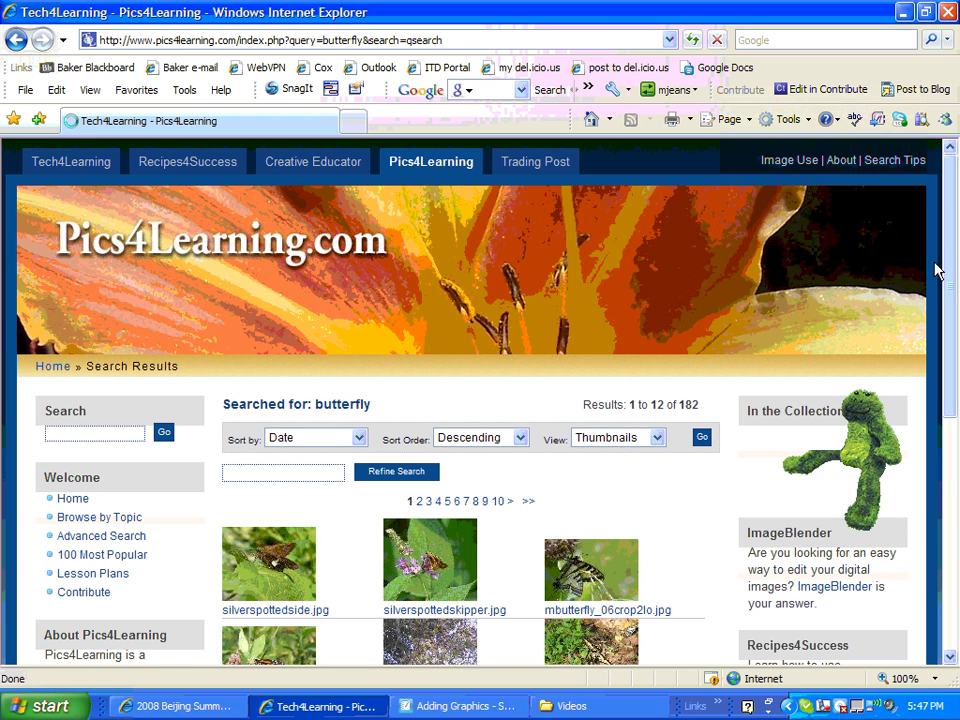
{"action": "left_click_drag", "start_coordinate": [957, 263], "coordinate": [951, 455]}
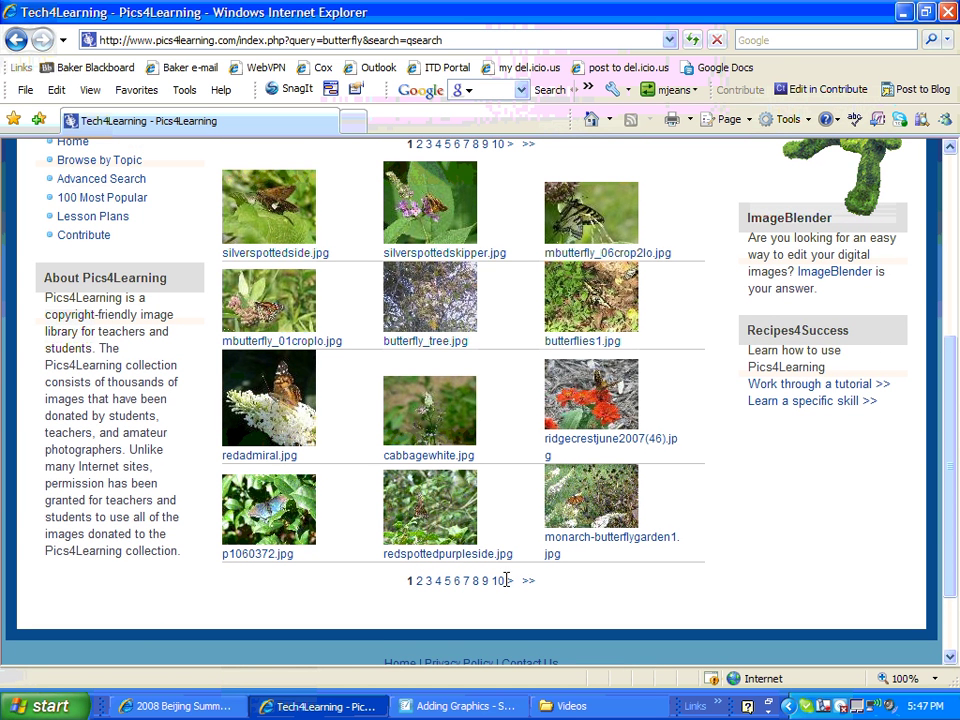
{"action": "left_click", "coordinate": [263, 386]}
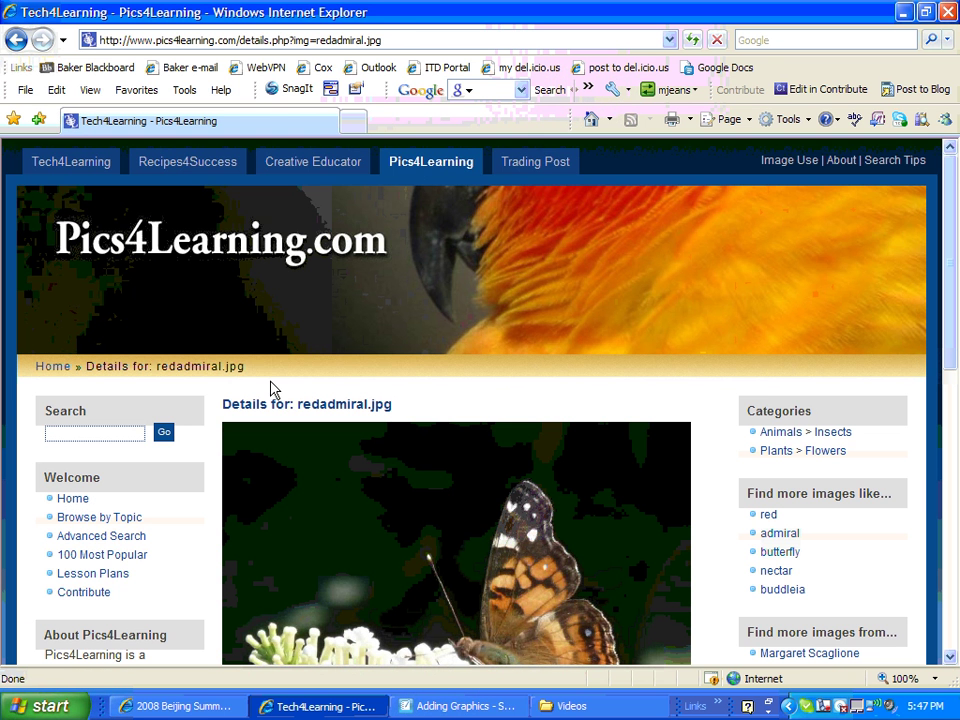
Copy the Red Admiral butterfly photo and switch back to SMART Notebook.
{"action": "left_click_drag", "start_coordinate": [955, 270], "coordinate": [957, 393]}
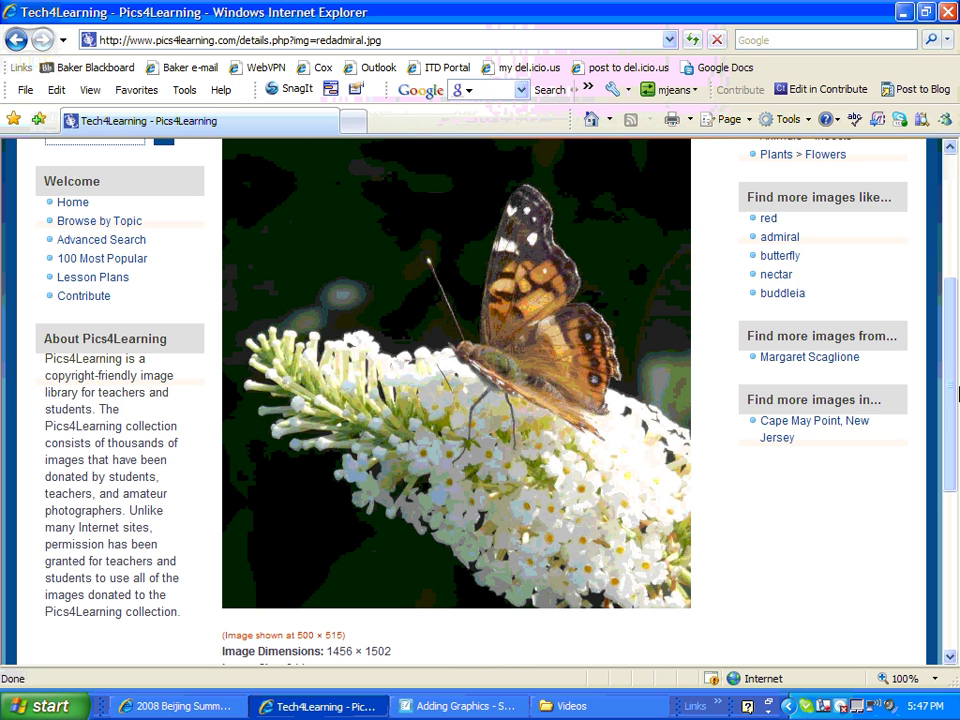
{"action": "right_click", "coordinate": [431, 328]}
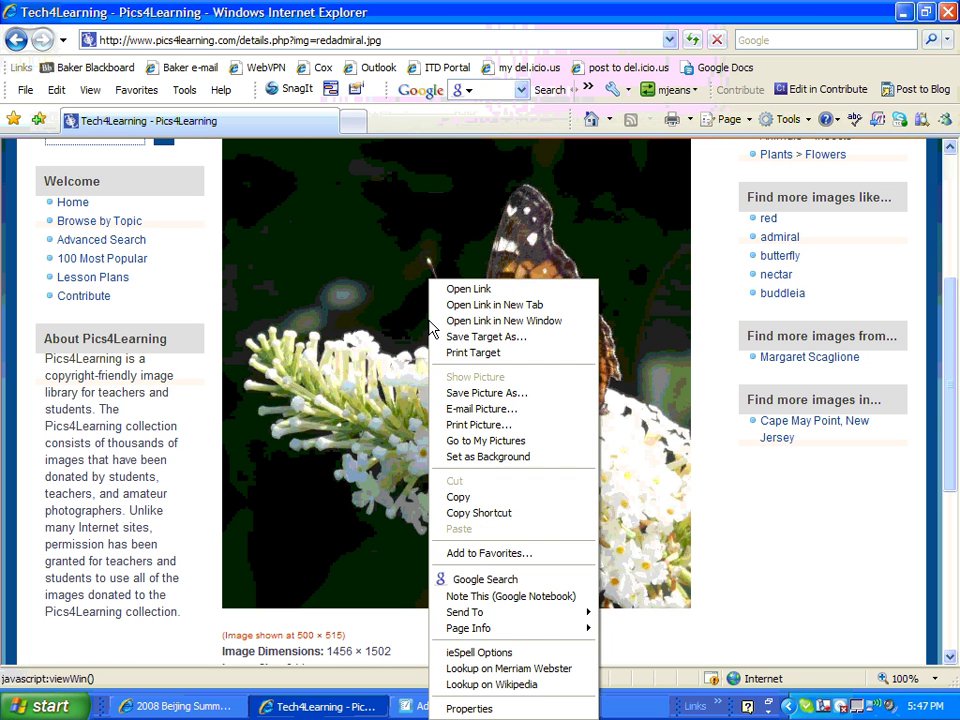
{"action": "left_click", "coordinate": [455, 497]}
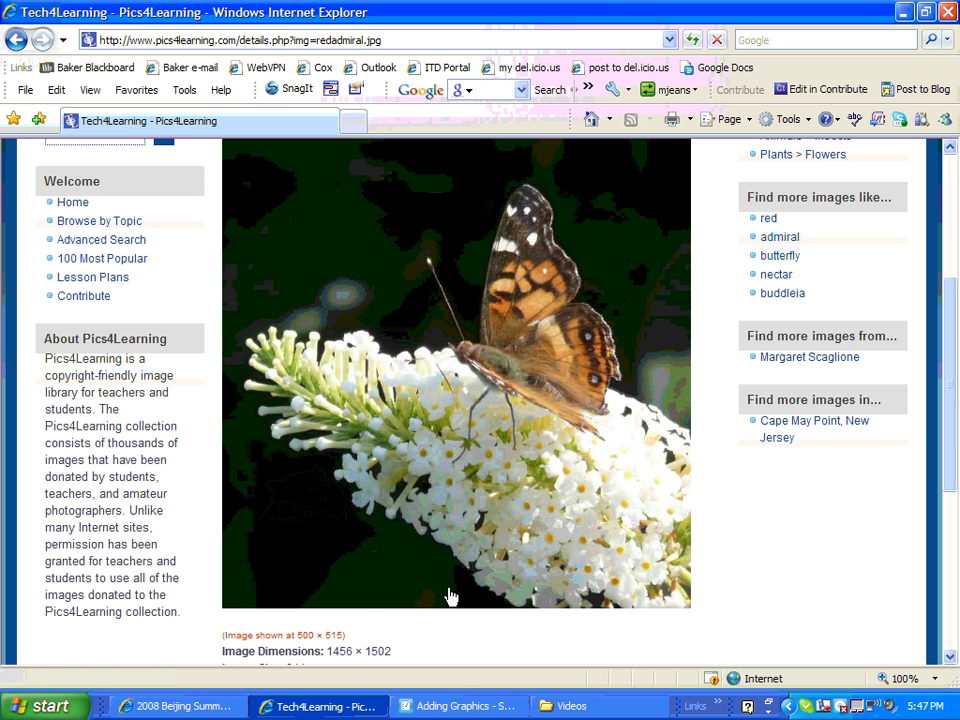
{"action": "left_click", "coordinate": [458, 706]}
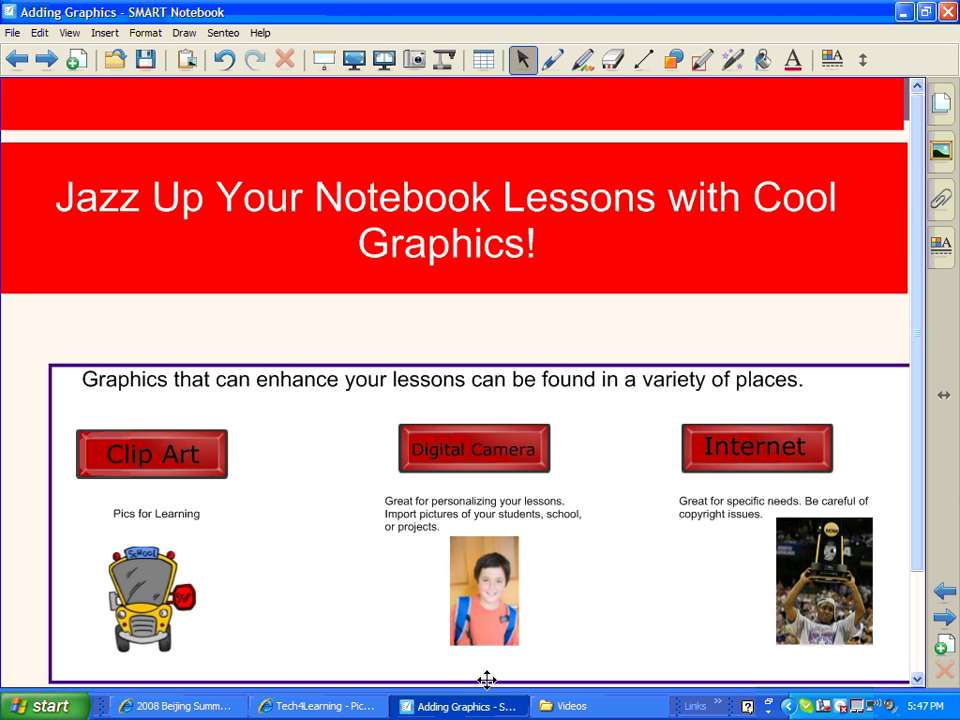
Paste the butterfly photo onto the blank last page and move it up-left.
{"action": "left_click", "coordinate": [944, 617]}
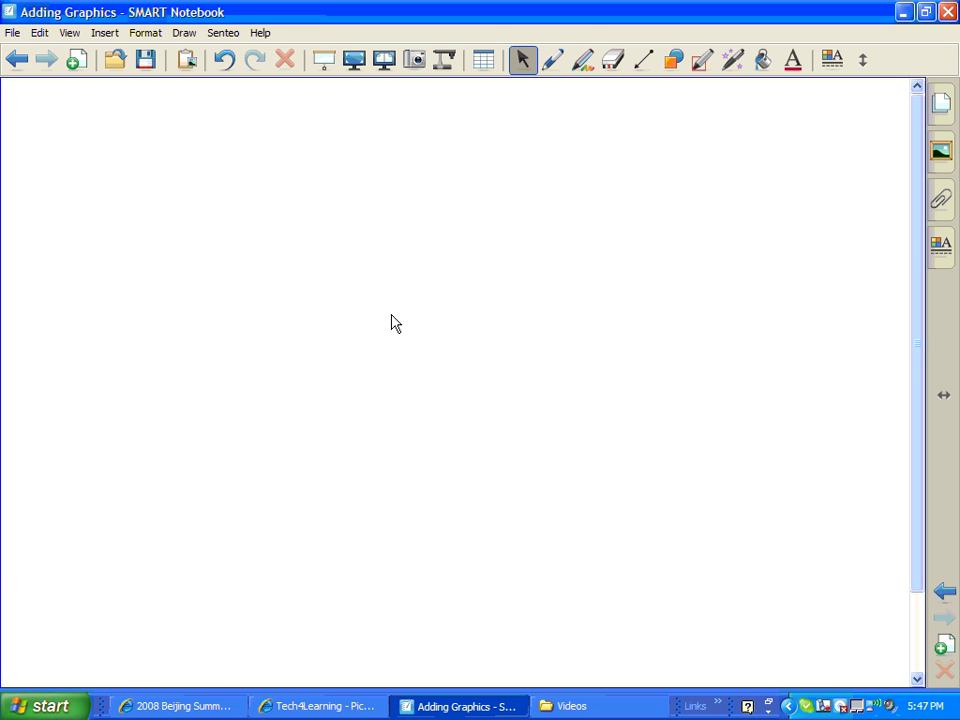
{"action": "right_click", "coordinate": [391, 316]}
{"action": "left_click", "coordinate": [412, 324]}
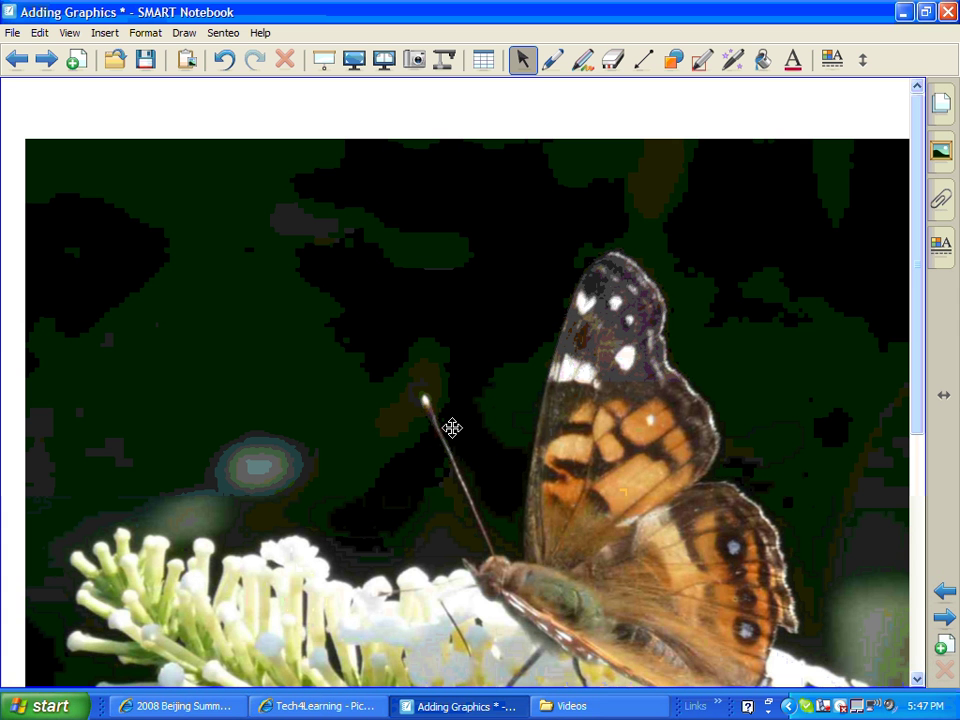
{"action": "left_click_drag", "start_coordinate": [429, 401], "coordinate": [339, 291]}
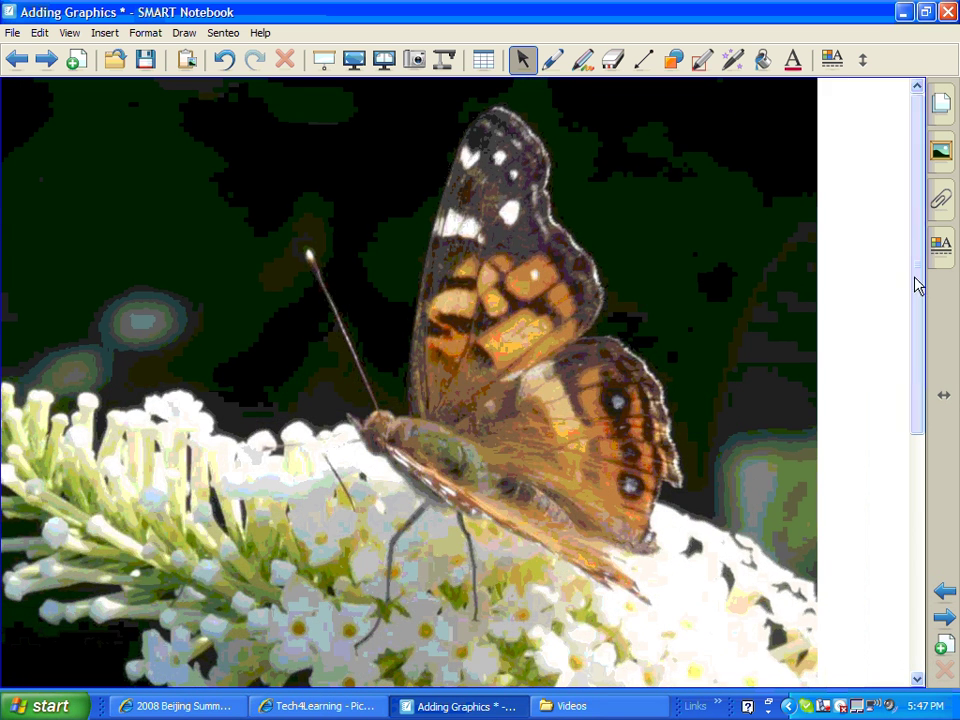
Shrink the butterfly photo, undoing a squeezed, distorted resize.
{"action": "left_click_drag", "start_coordinate": [921, 336], "coordinate": [922, 548]}
{"action": "left_click", "coordinate": [754, 471]}
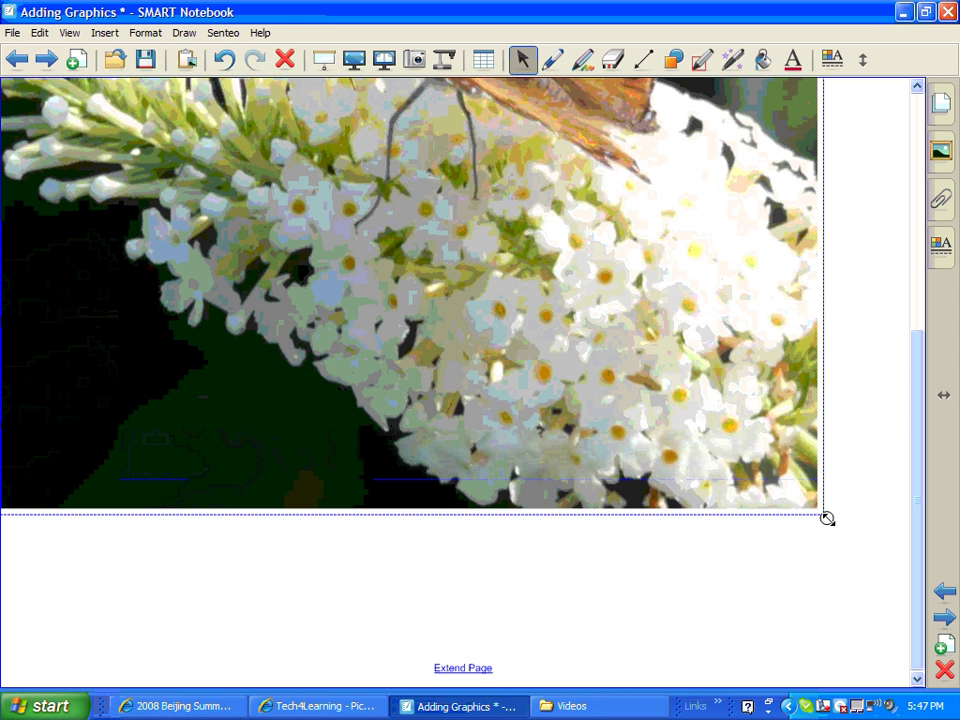
{"action": "left_click_drag", "start_coordinate": [827, 519], "coordinate": [443, 287]}
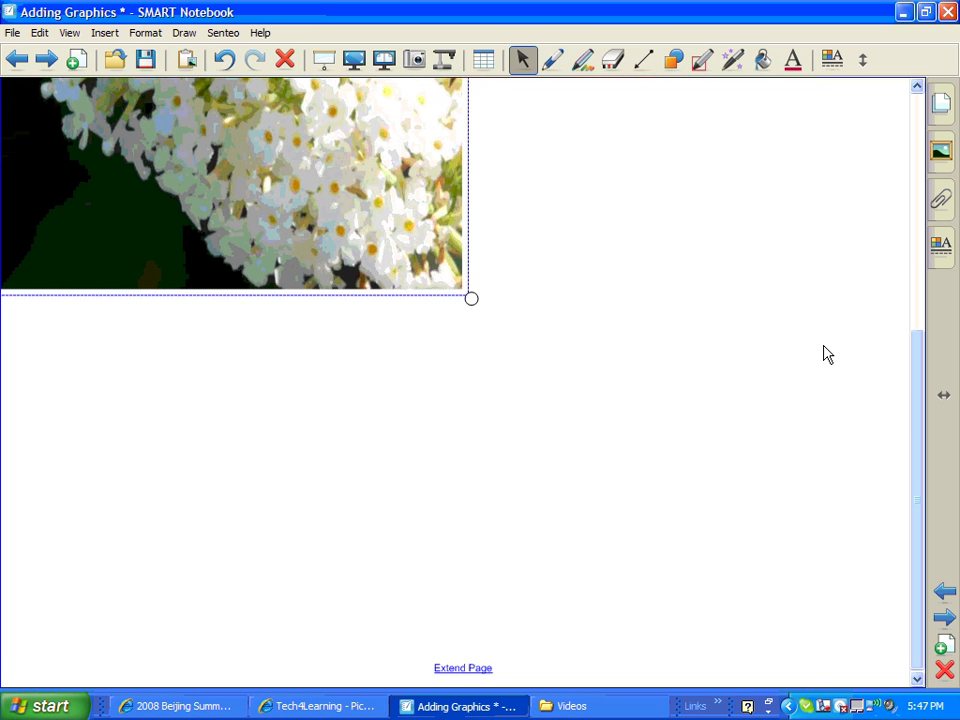
{"action": "left_click_drag", "start_coordinate": [922, 373], "coordinate": [907, 143]}
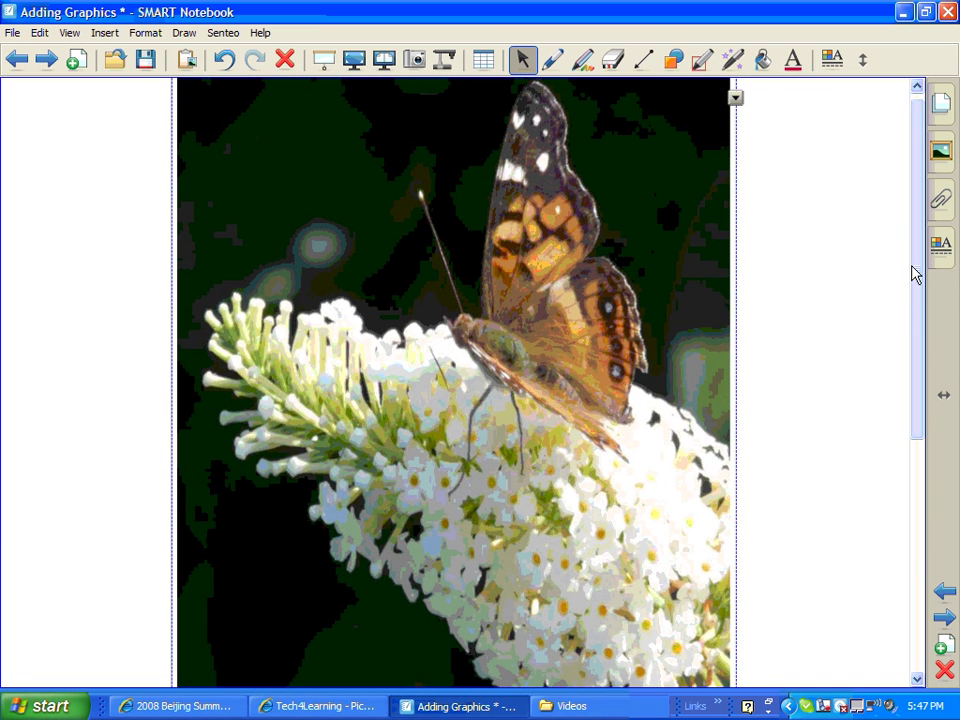
{"action": "left_click_drag", "start_coordinate": [919, 279], "coordinate": [933, 390]}
{"action": "left_click_drag", "start_coordinate": [731, 524], "coordinate": [343, 479]}
{"action": "left_click_drag", "start_coordinate": [915, 405], "coordinate": [915, 255]}
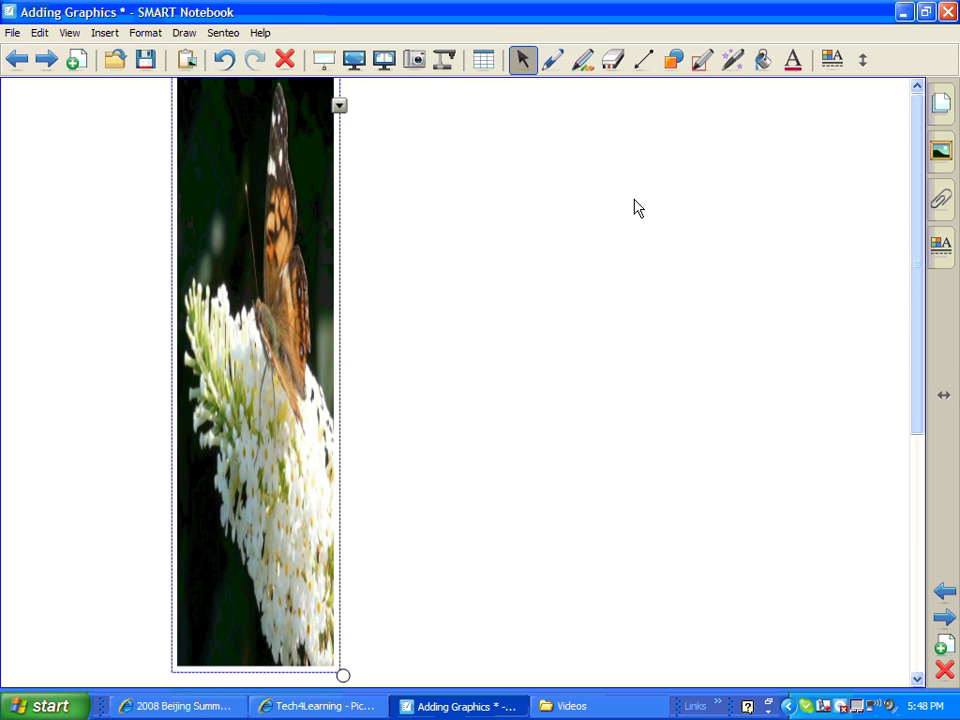
{"action": "left_click", "coordinate": [226, 59]}
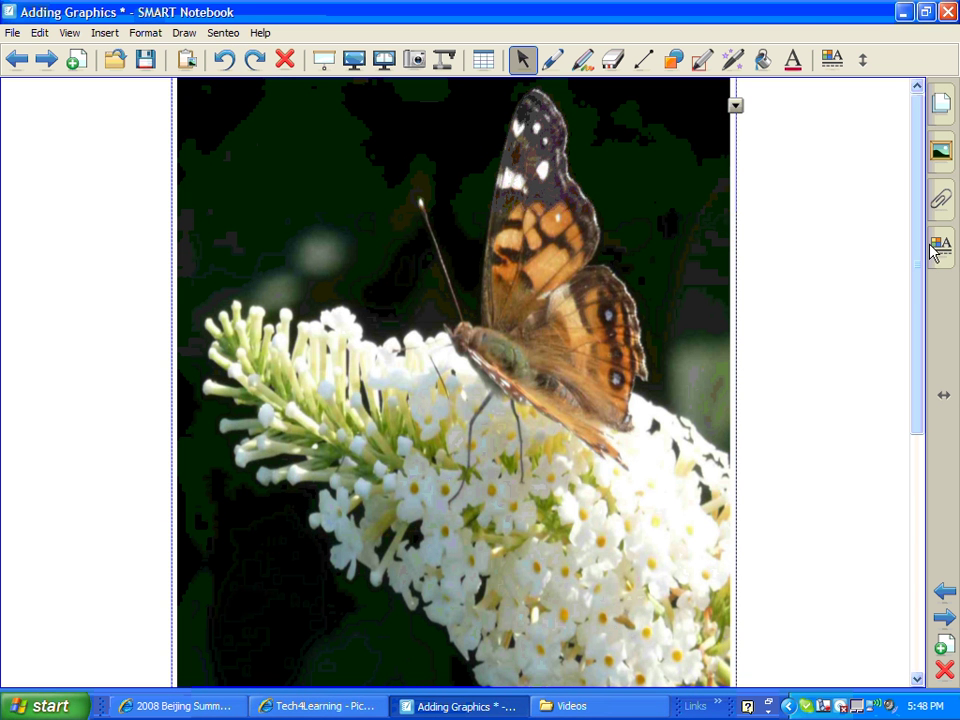
Shrink the butterfly photo proportionally and centre it on the page.
{"action": "left_click_drag", "start_coordinate": [912, 260], "coordinate": [932, 548]}
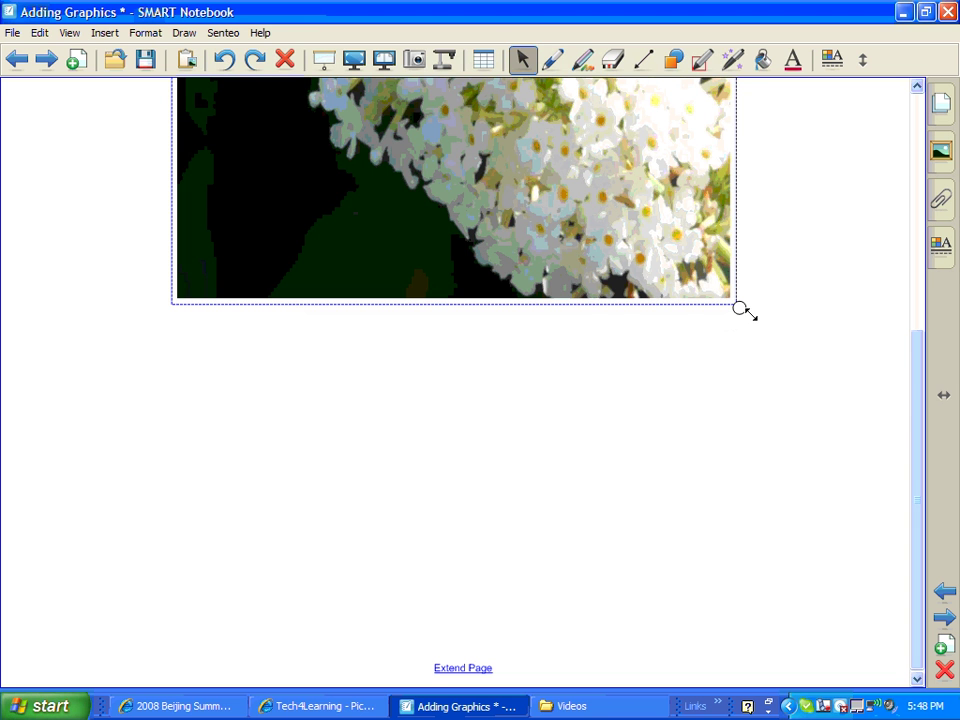
{"action": "left_click_drag", "start_coordinate": [740, 308], "coordinate": [632, 227]}
{"action": "left_click_drag", "start_coordinate": [917, 381], "coordinate": [920, 235]}
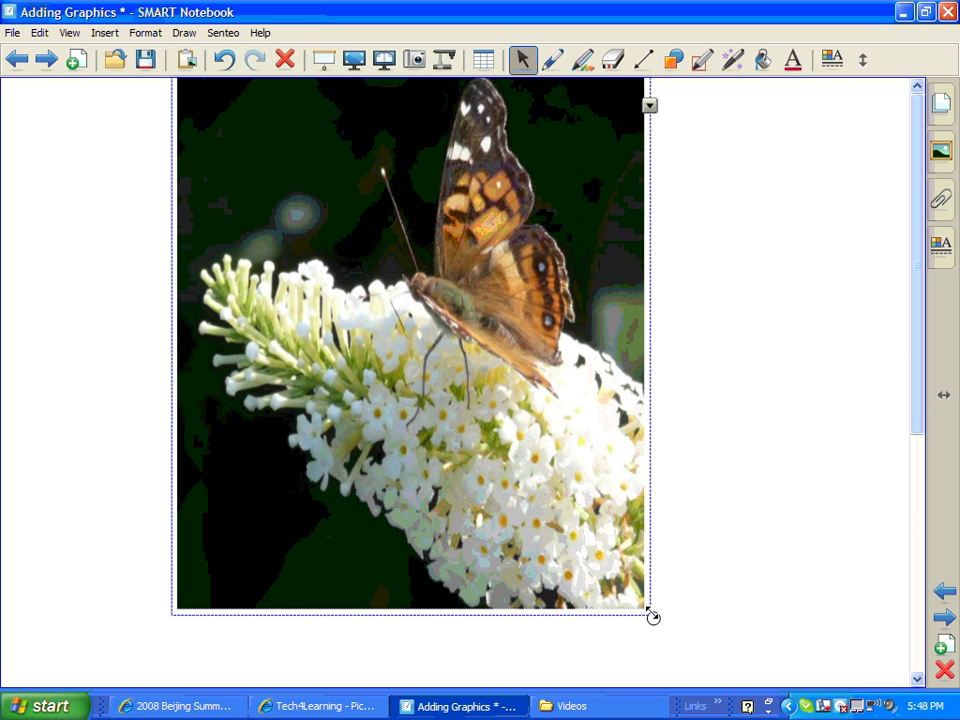
{"action": "left_click_drag", "start_coordinate": [651, 617], "coordinate": [478, 394]}
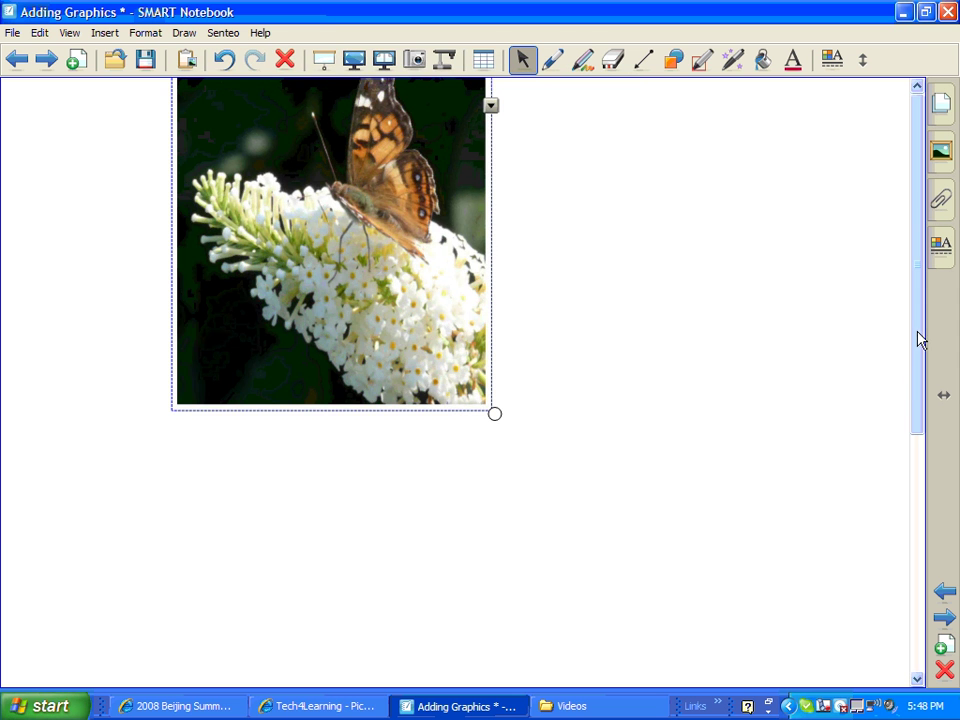
{"action": "left_click_drag", "start_coordinate": [404, 306], "coordinate": [494, 476]}
{"action": "left_click", "coordinate": [686, 447]}
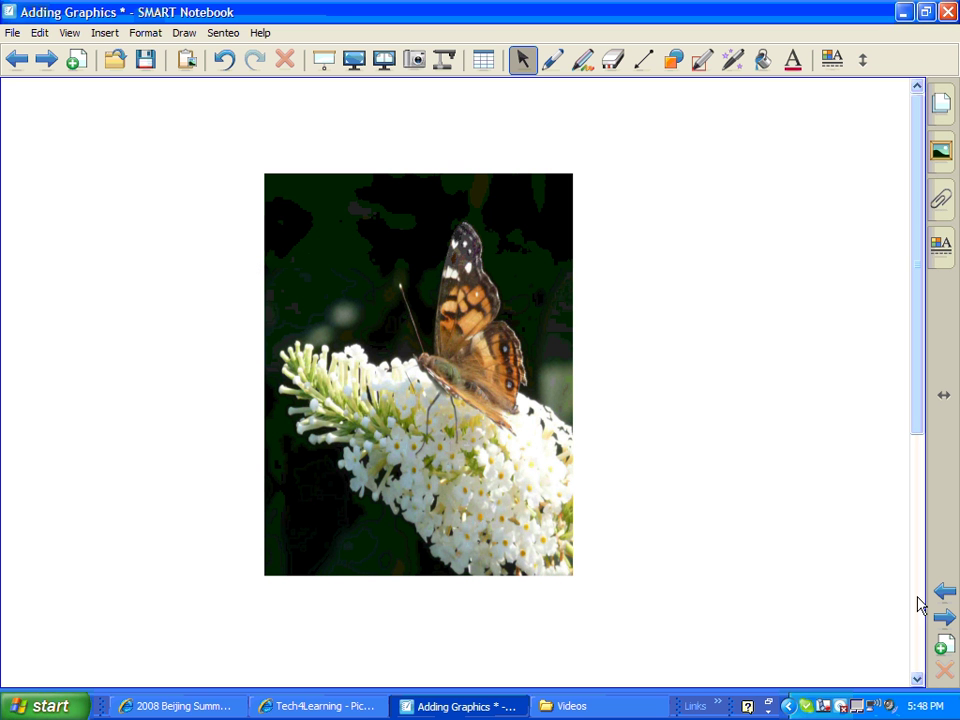
On the blank last page, insert IMG_4226.jpg as a picture file, browsing in Thumbnails view.
{"action": "left_click", "coordinate": [943, 615]}
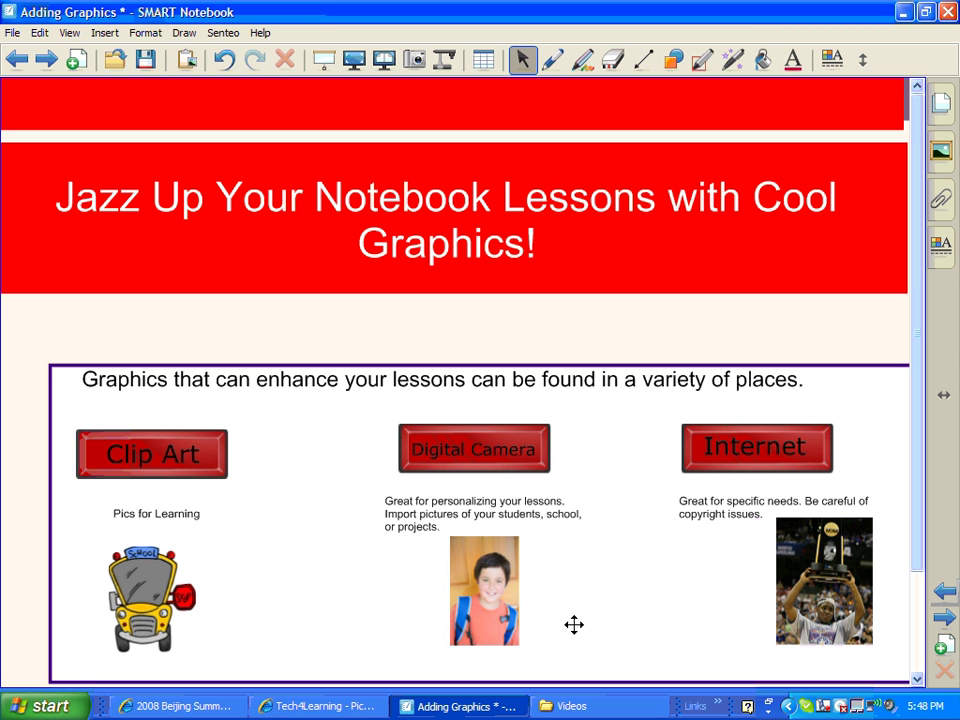
{"action": "left_click", "coordinate": [945, 618]}
{"action": "left_click", "coordinate": [945, 618]}
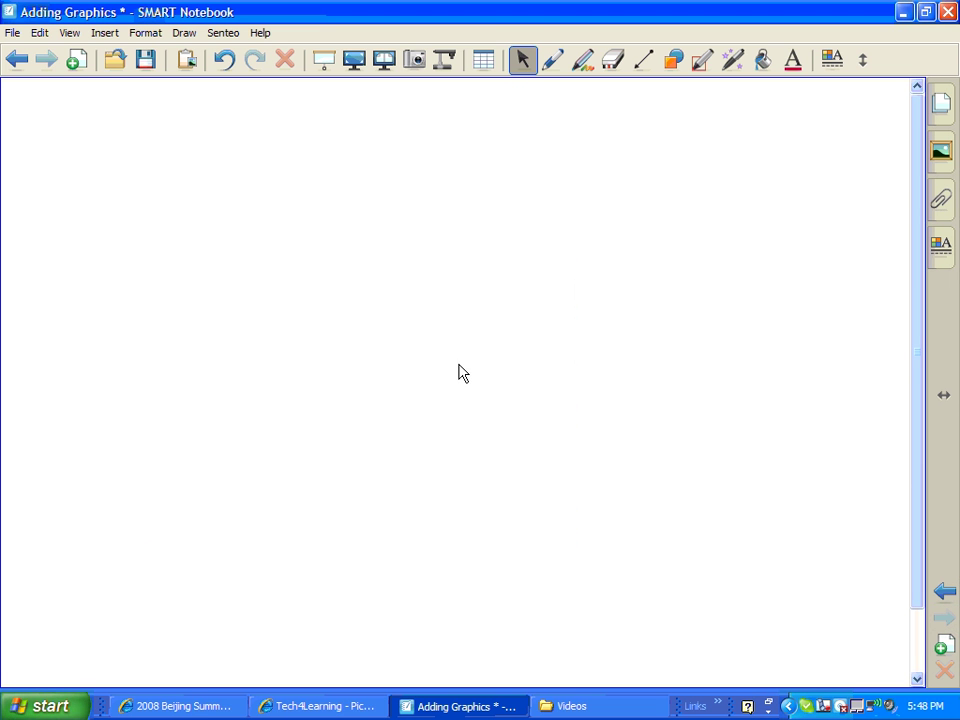
{"action": "left_click", "coordinate": [113, 40]}
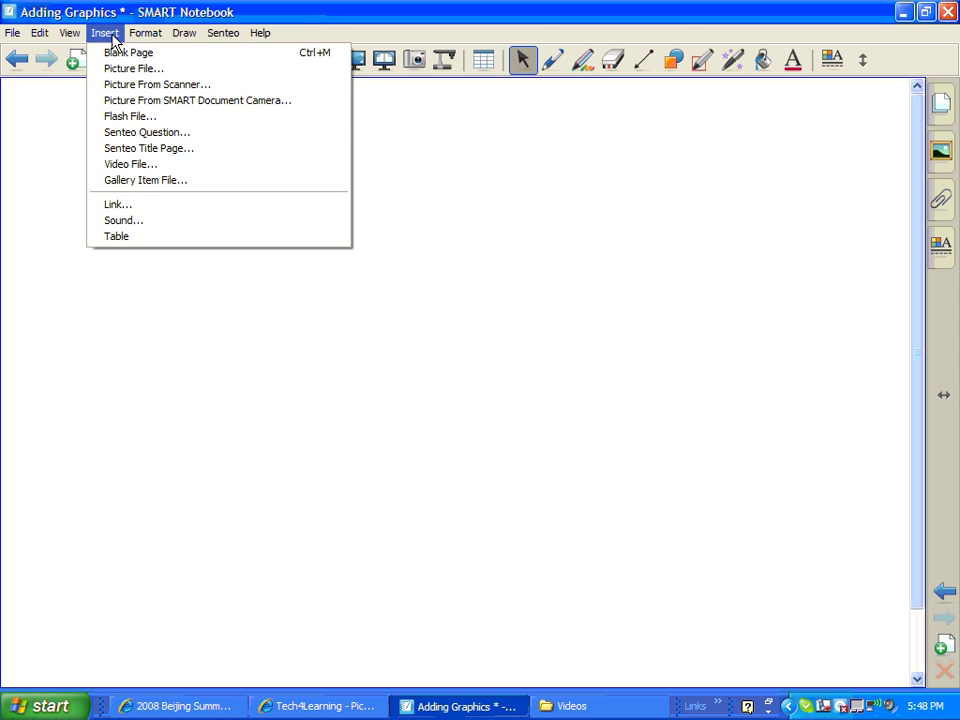
{"action": "left_click", "coordinate": [118, 69]}
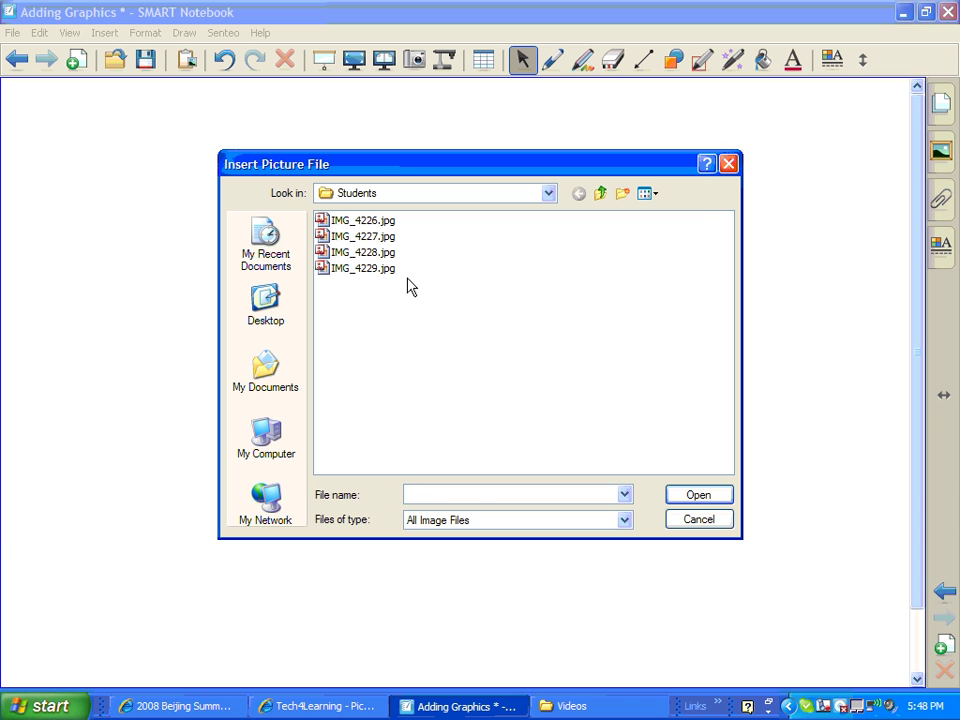
{"action": "left_click", "coordinate": [656, 195]}
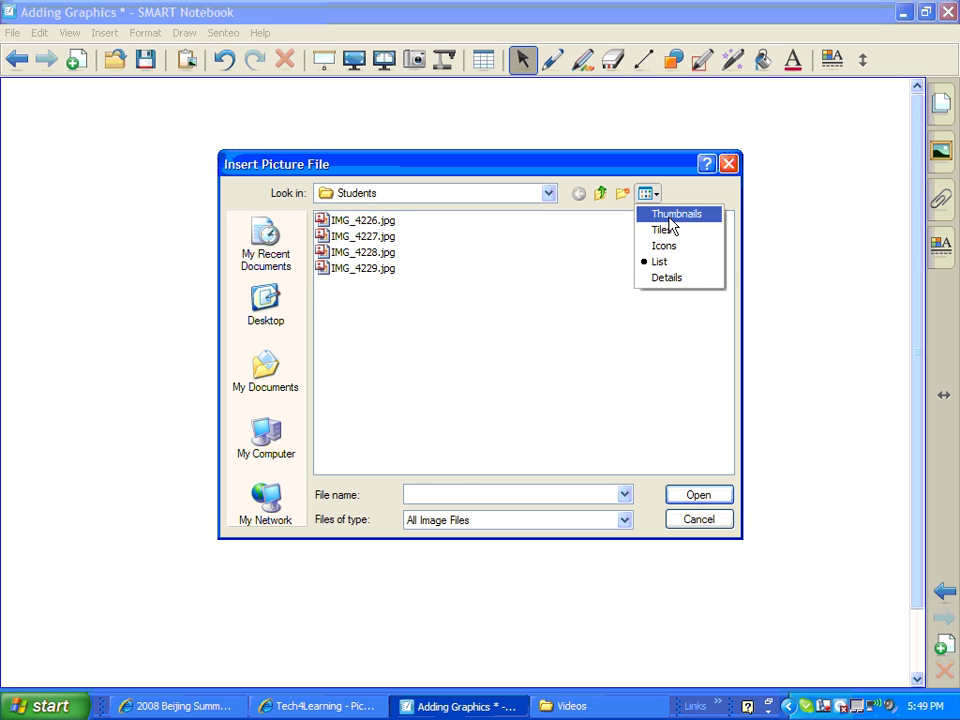
{"action": "left_click", "coordinate": [670, 216]}
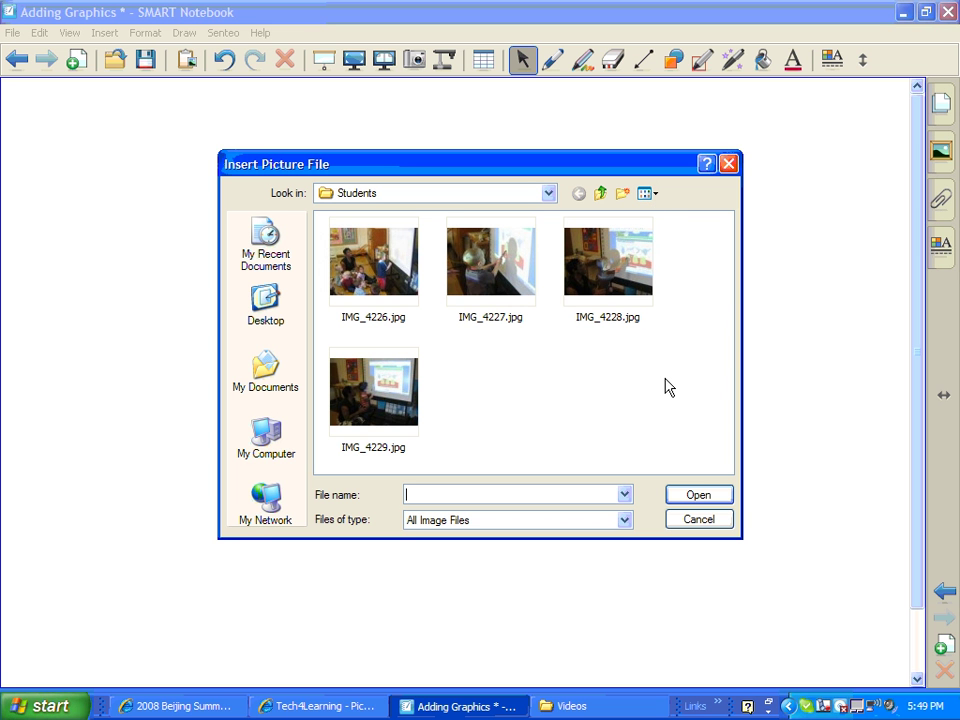
{"action": "left_click", "coordinate": [373, 265]}
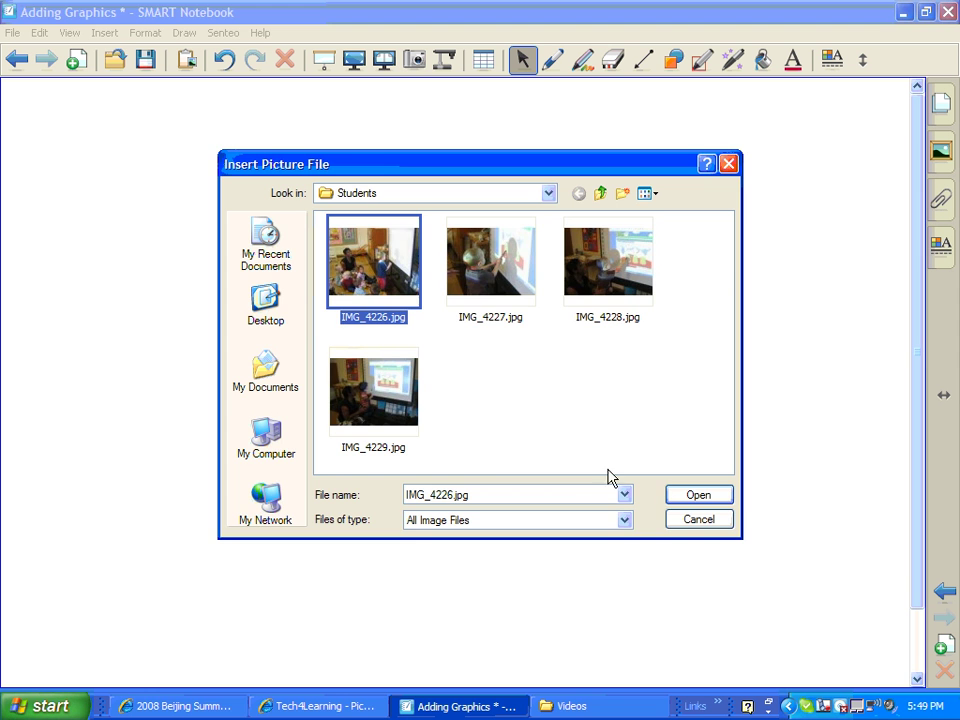
{"action": "left_click", "coordinate": [697, 495]}
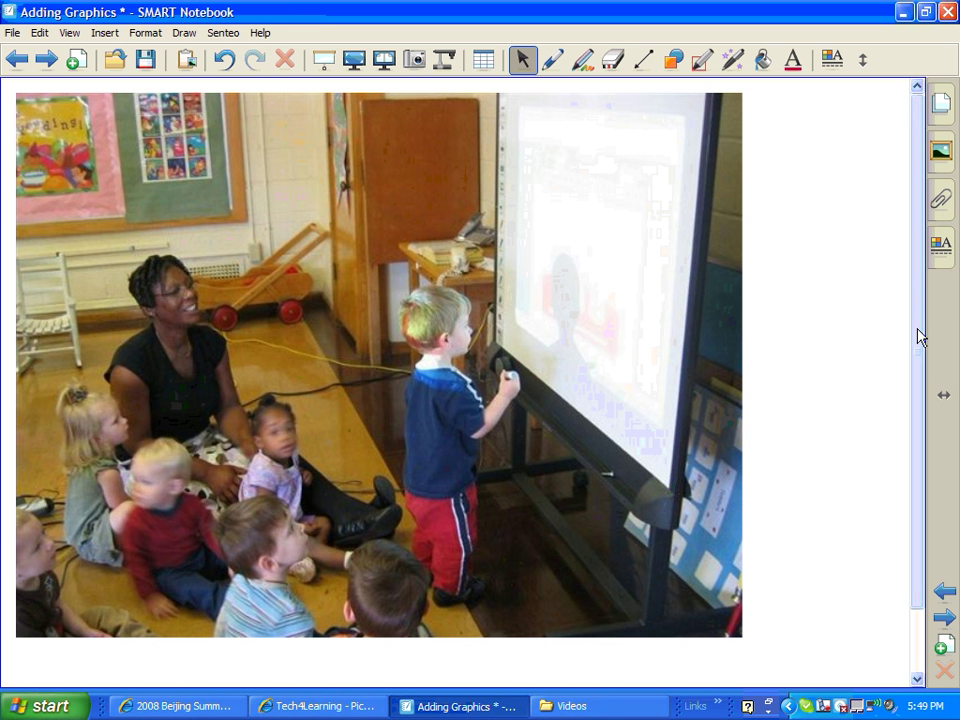
Shrink and centre the classroom photo, then switch to the Olympics bio page.
{"action": "left_click", "coordinate": [593, 347]}
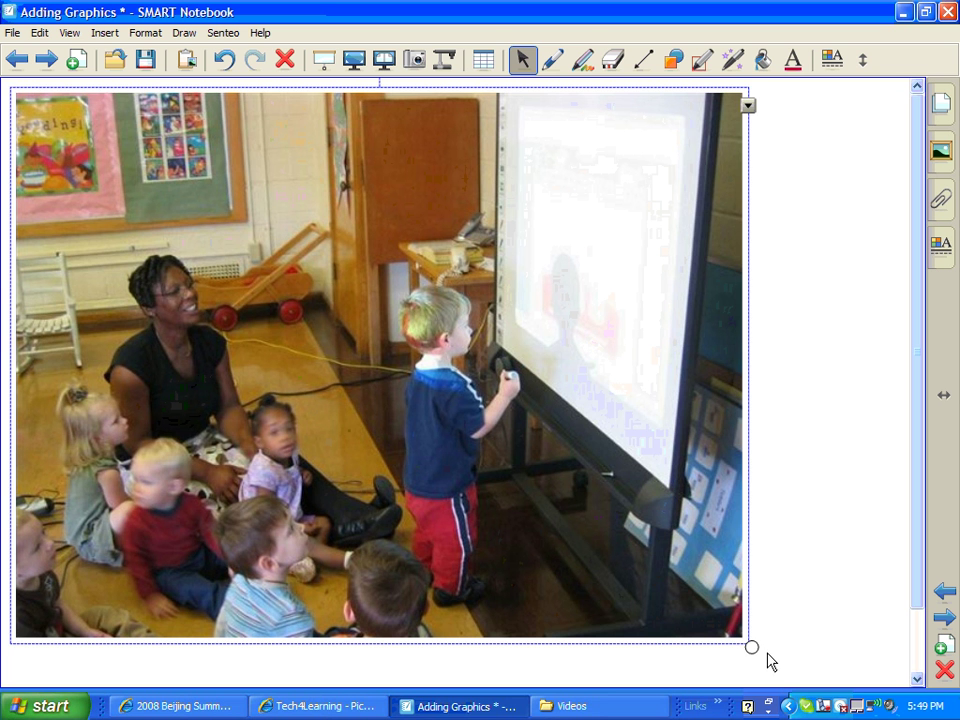
{"action": "left_click_drag", "start_coordinate": [751, 646], "coordinate": [544, 491]}
{"action": "left_click_drag", "start_coordinate": [451, 409], "coordinate": [527, 413]}
{"action": "left_click_drag", "start_coordinate": [613, 440], "coordinate": [623, 460]}
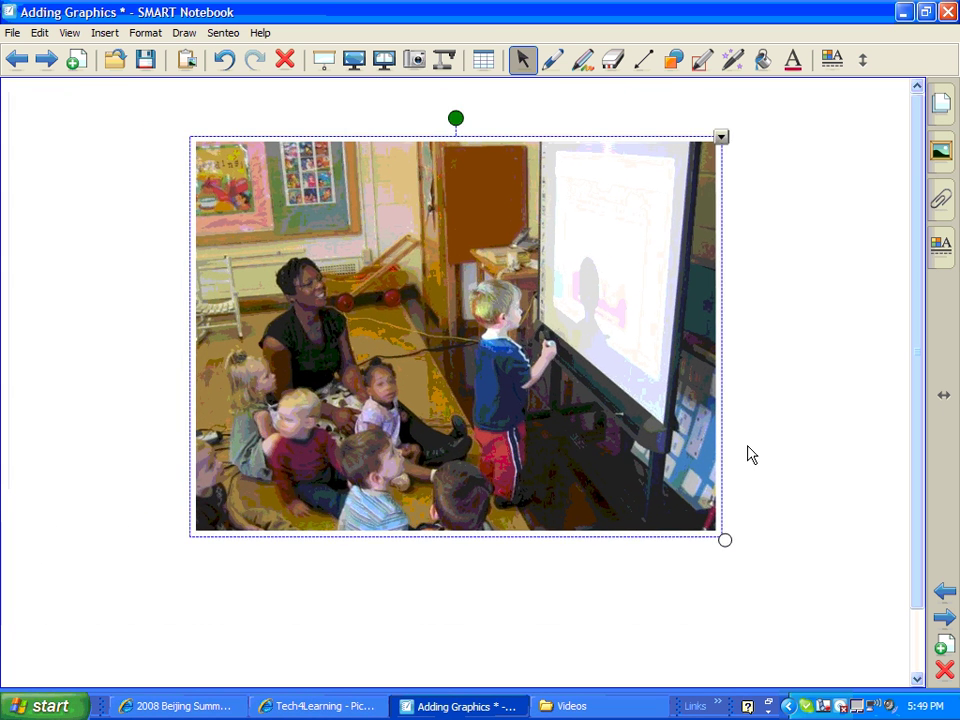
{"action": "left_click", "coordinate": [846, 446]}
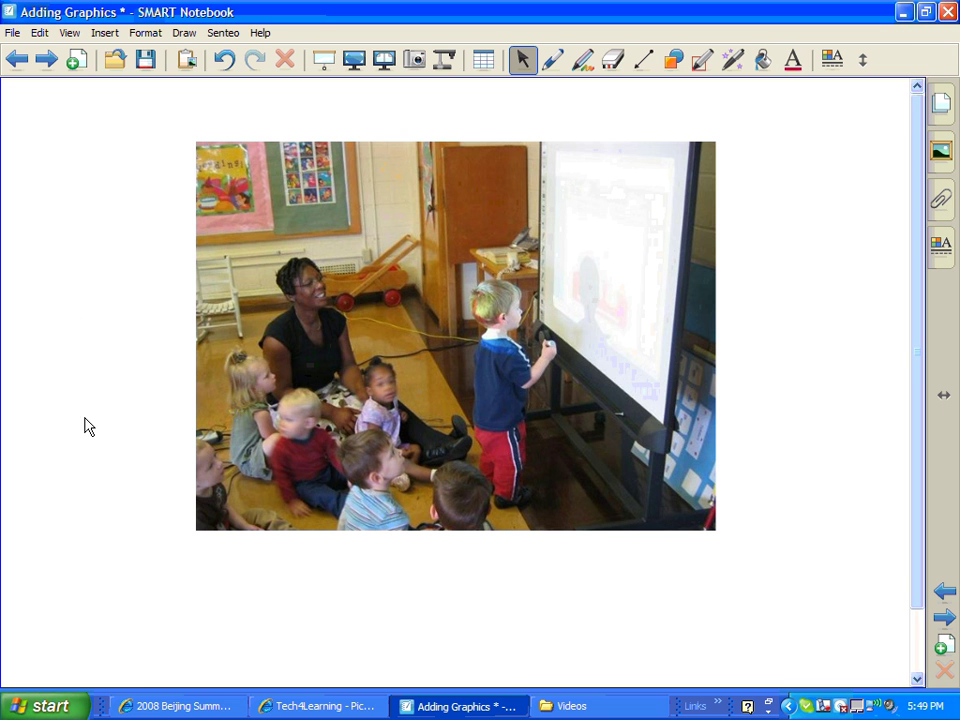
{"action": "left_click", "coordinate": [160, 708]}
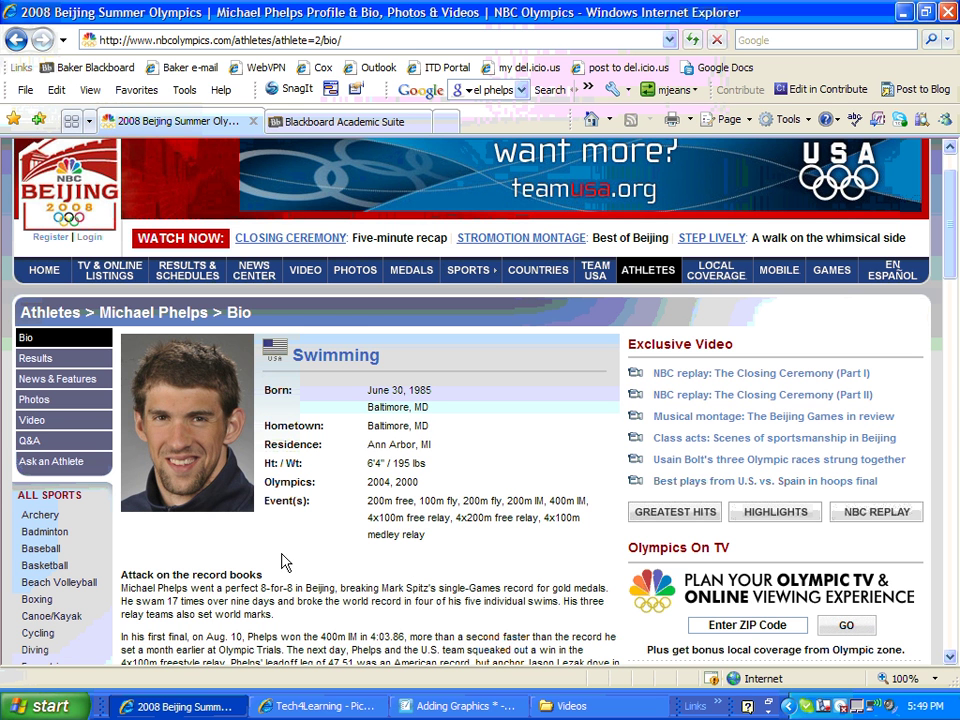
Copy the swimmer's portrait photo from the NBC Olympics bio page and return to the notebook.
{"action": "right_click", "coordinate": [203, 440]}
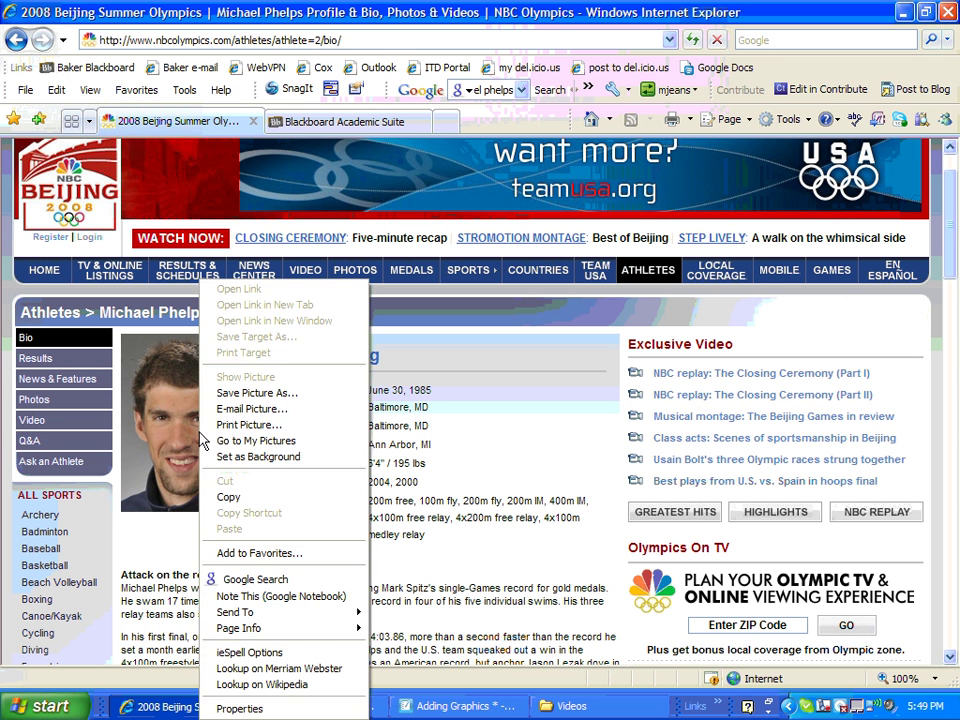
{"action": "left_click", "coordinate": [225, 497]}
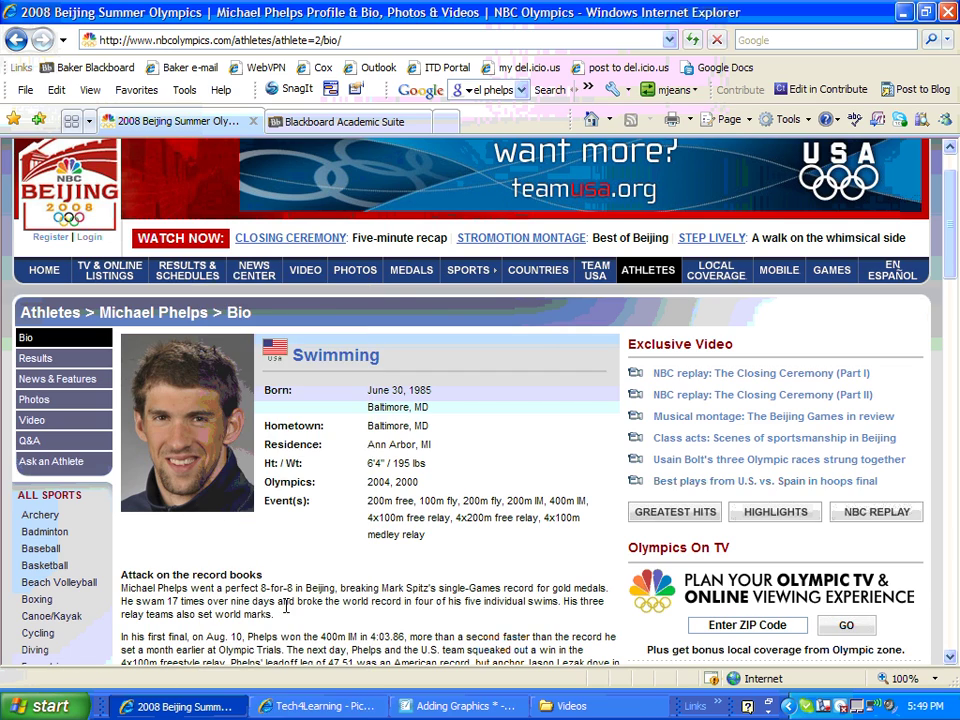
{"action": "left_click", "coordinate": [457, 706]}
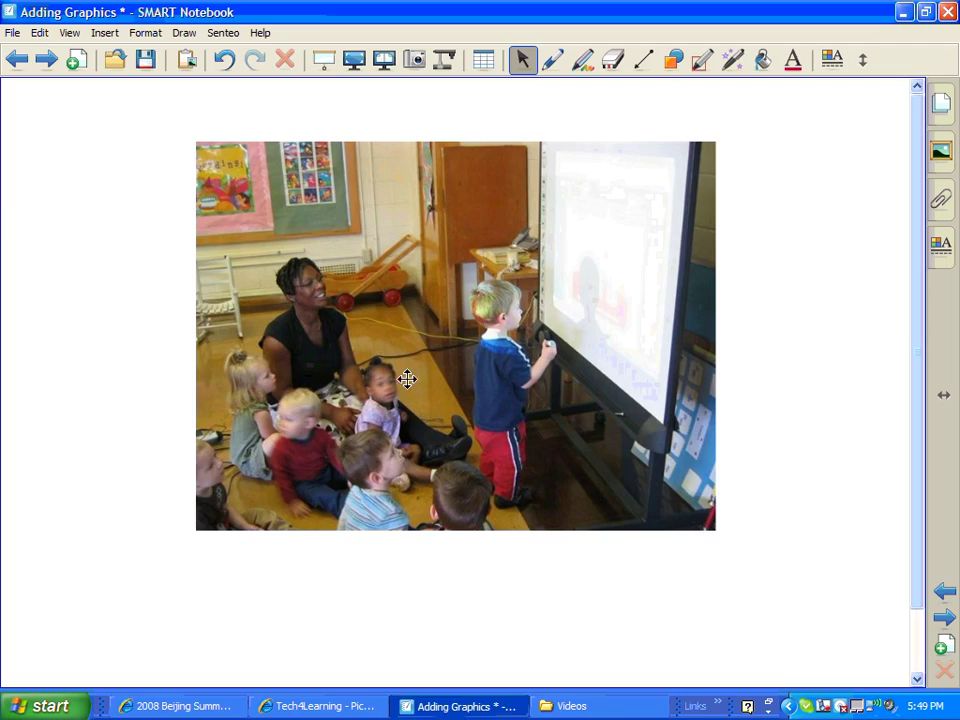
Paste the swimmer portrait onto the next blank page, centre it, and bring back the bio page.
{"action": "left_click", "coordinate": [950, 620]}
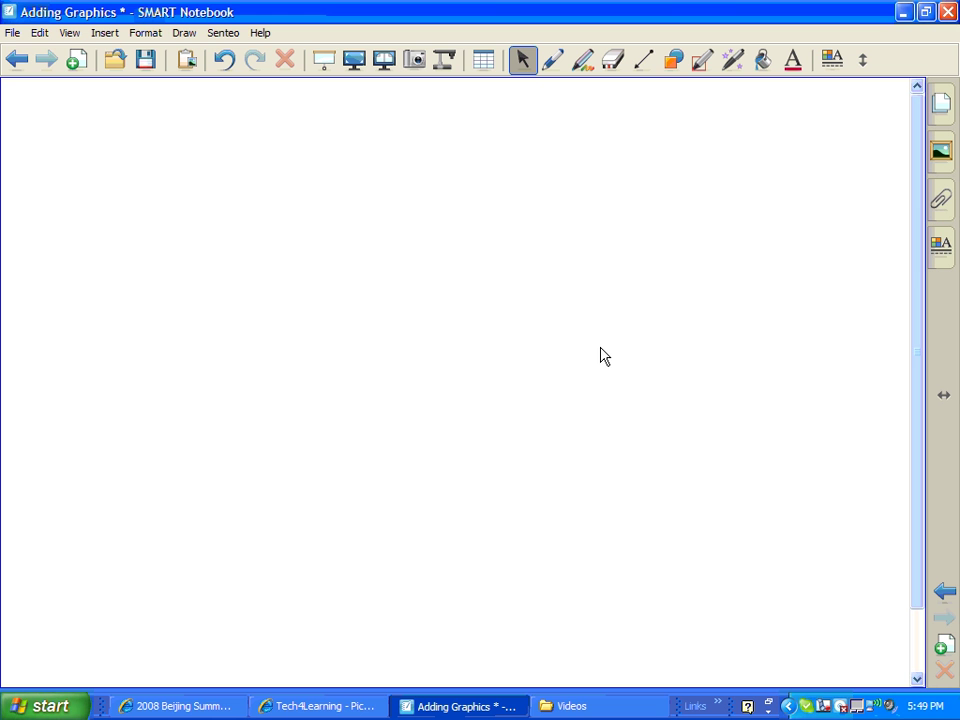
{"action": "key", "text": "ctrl+v"}
{"action": "left_click_drag", "start_coordinate": [129, 240], "coordinate": [489, 317]}
{"action": "left_click", "coordinate": [677, 441]}
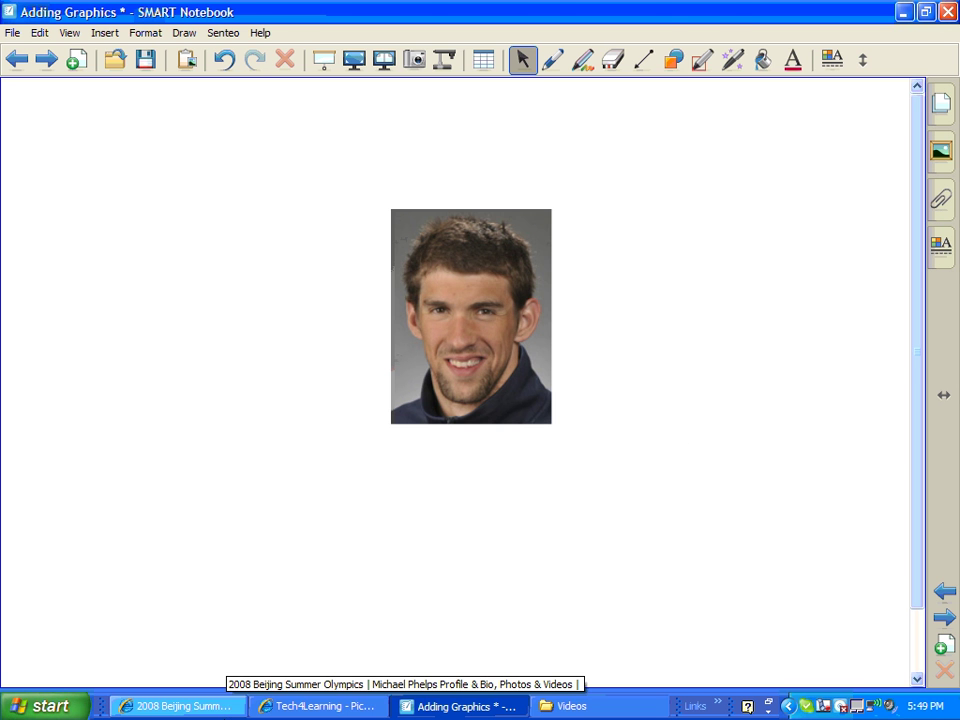
{"action": "left_click", "coordinate": [225, 706]}
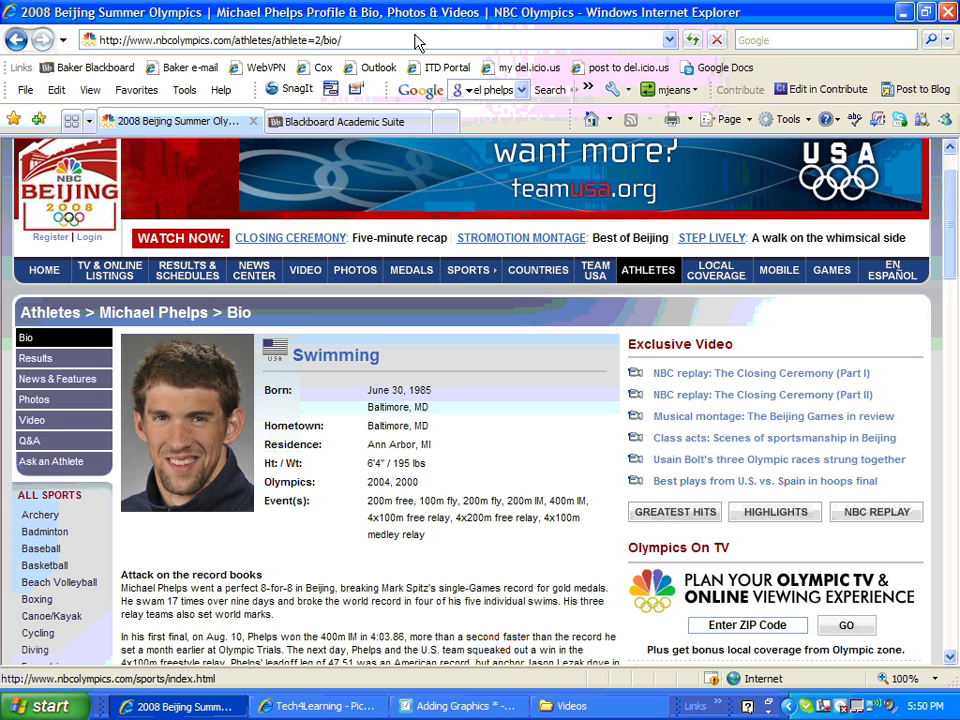
Copy the bio page's URL from the address bar and return to SMART Notebook.
{"action": "left_click", "coordinate": [359, 41]}
{"action": "key", "text": "ctrl+c"}
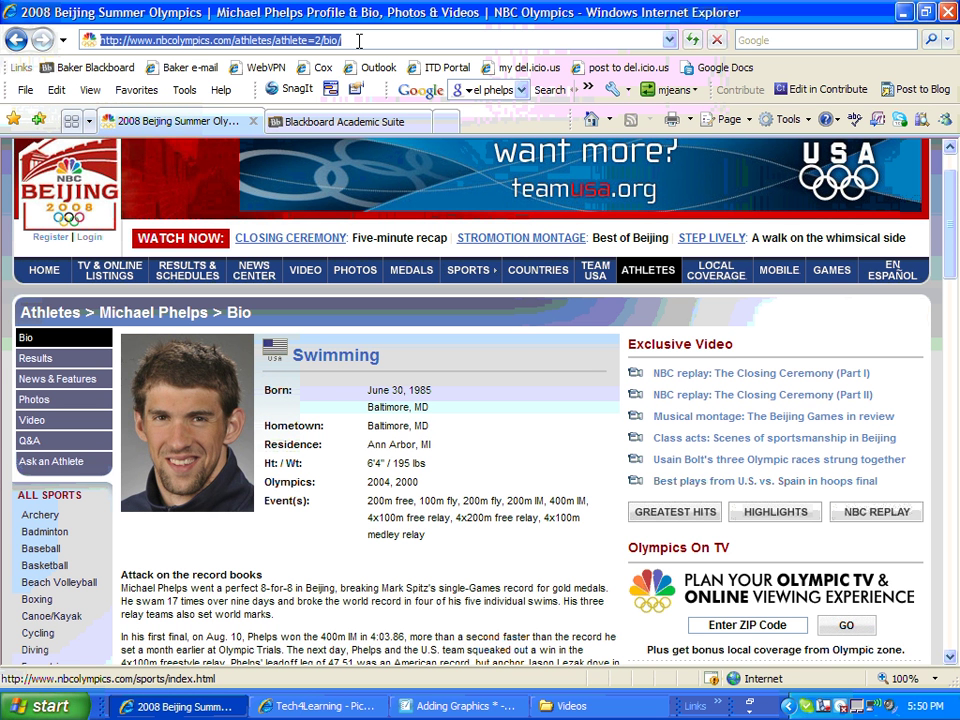
{"action": "key", "text": "alt+Tab"}
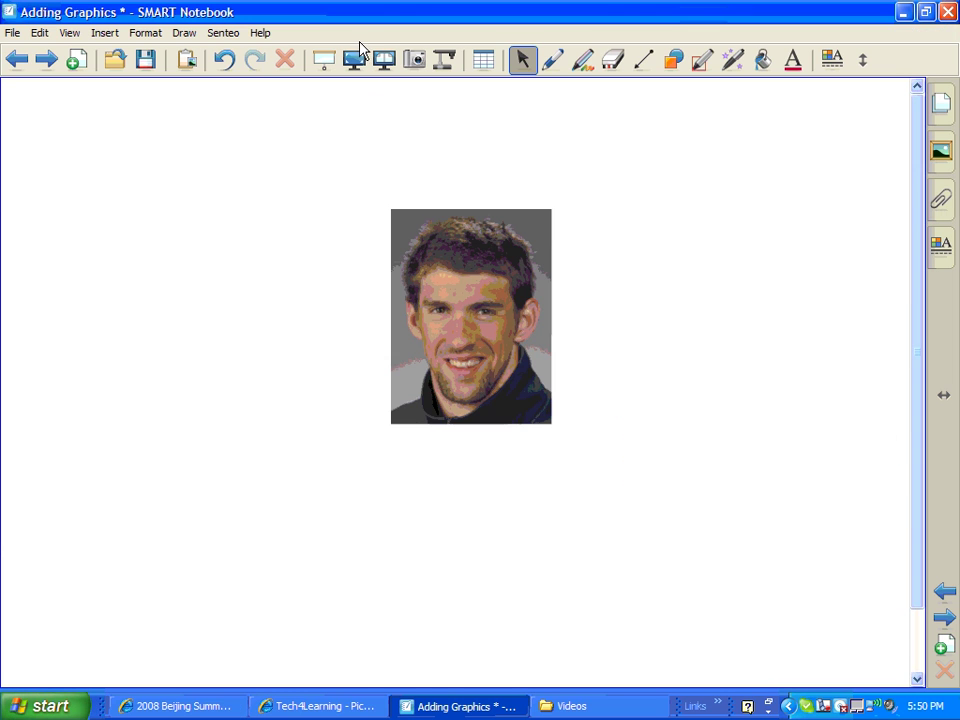
Paste the bio page URL as a link, shrink it, and place it beneath the portrait.
{"action": "key", "text": "ctrl+v"}
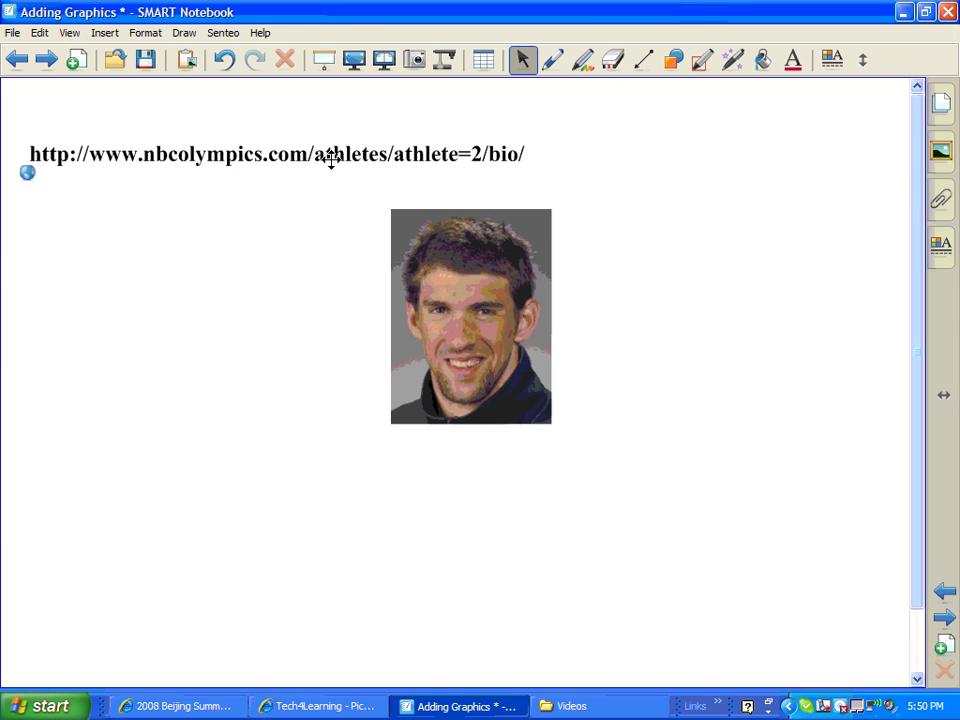
{"action": "left_click_drag", "start_coordinate": [330, 169], "coordinate": [538, 475]}
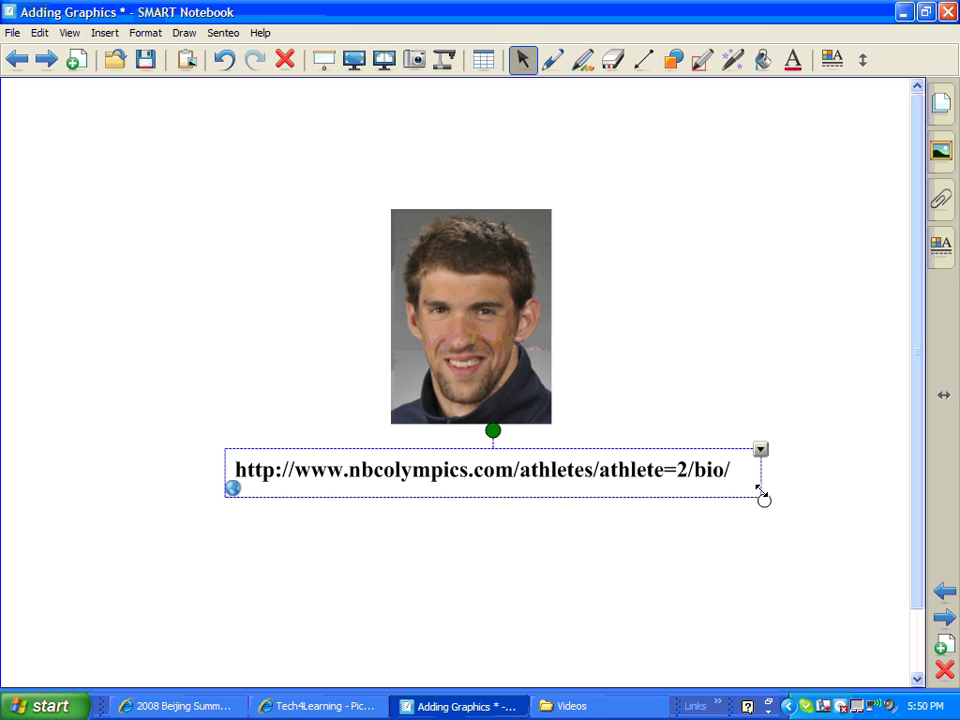
{"action": "left_click_drag", "start_coordinate": [762, 495], "coordinate": [420, 477]}
{"action": "left_click_drag", "start_coordinate": [366, 459], "coordinate": [516, 469]}
{"action": "left_click", "coordinate": [422, 524]}
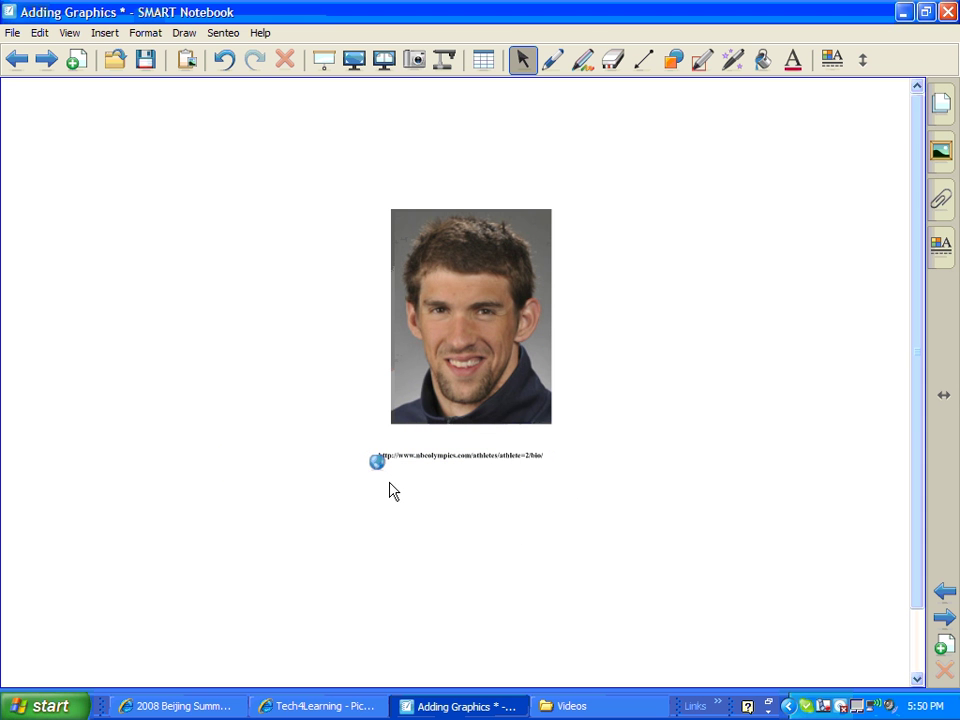